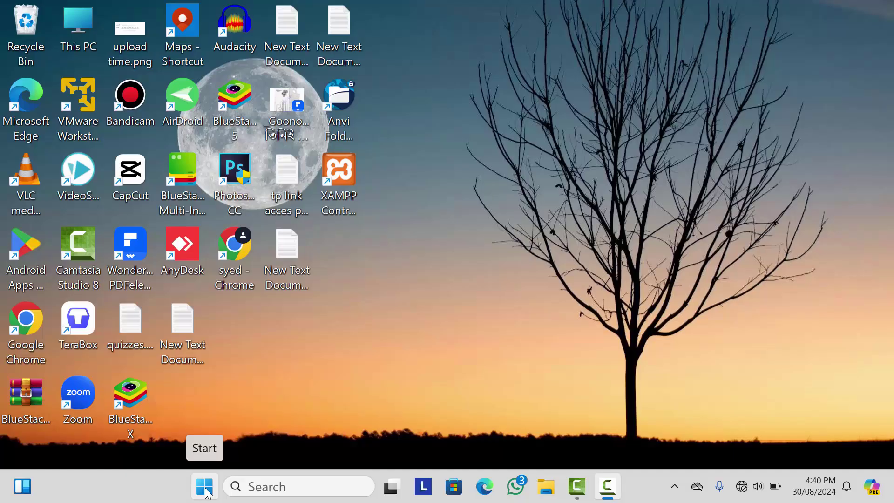
Launch Settings from the Start menu and go to Bluetooth & devices.
{"action": "left_click", "coordinate": [206, 492]}
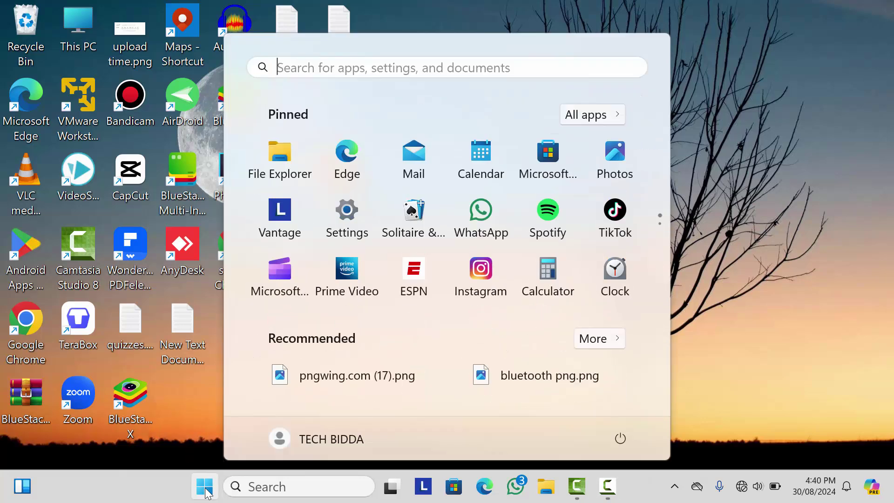
{"action": "left_click", "coordinate": [346, 212]}
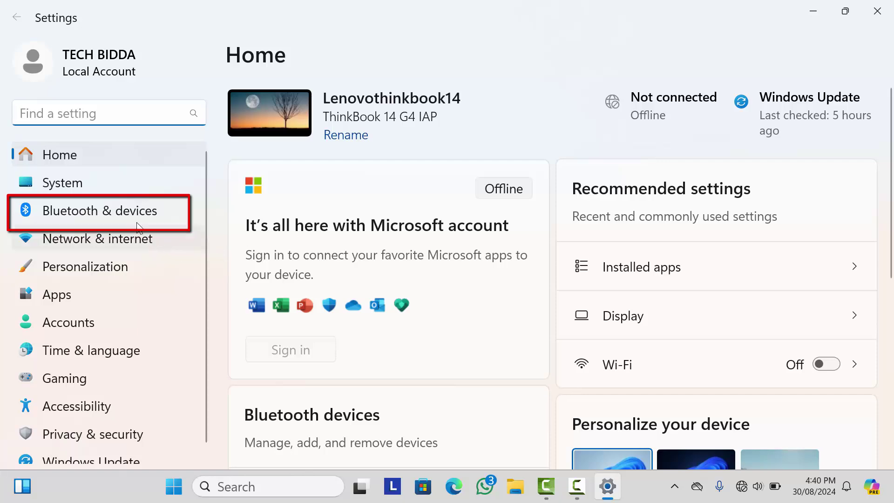
{"action": "left_click", "coordinate": [150, 203]}
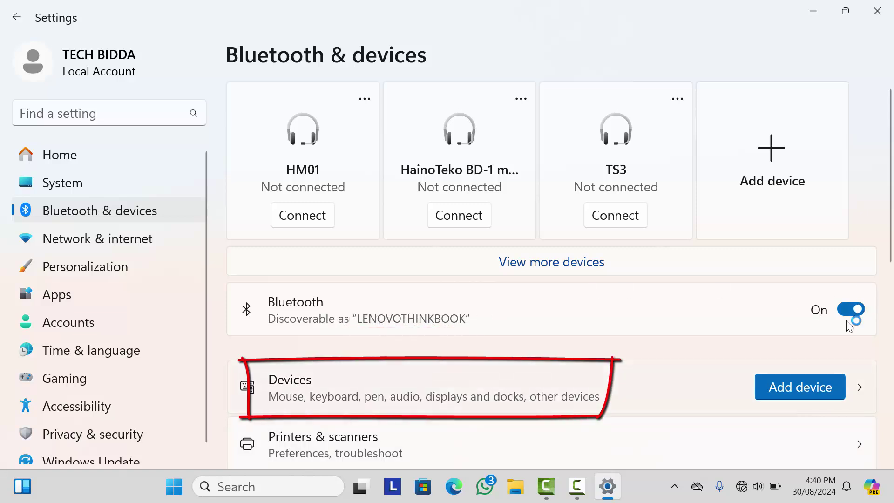
{"action": "scroll", "coordinate": [850, 326], "scroll_direction": "down", "scroll_amount": 5}
{"action": "scroll", "coordinate": [849, 325], "scroll_direction": "down", "scroll_amount": 5}
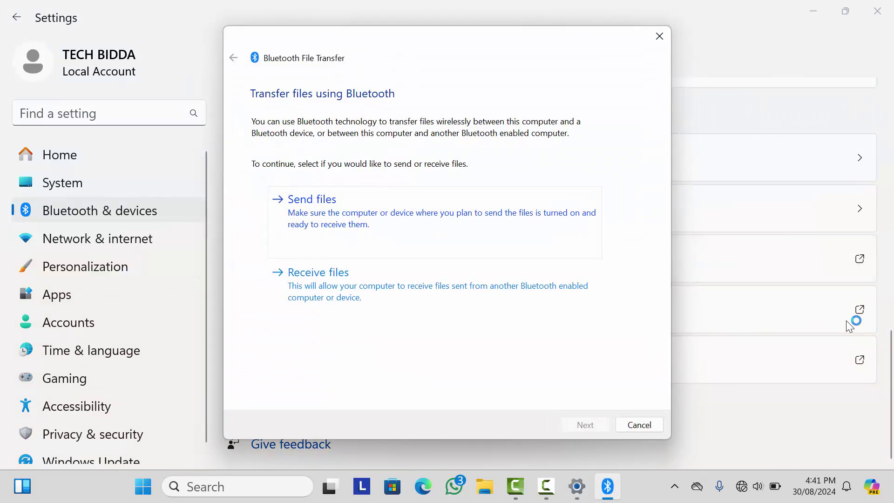
Choose Send files with the Redmi phone as the destination.
{"action": "key", "text": "Return"}
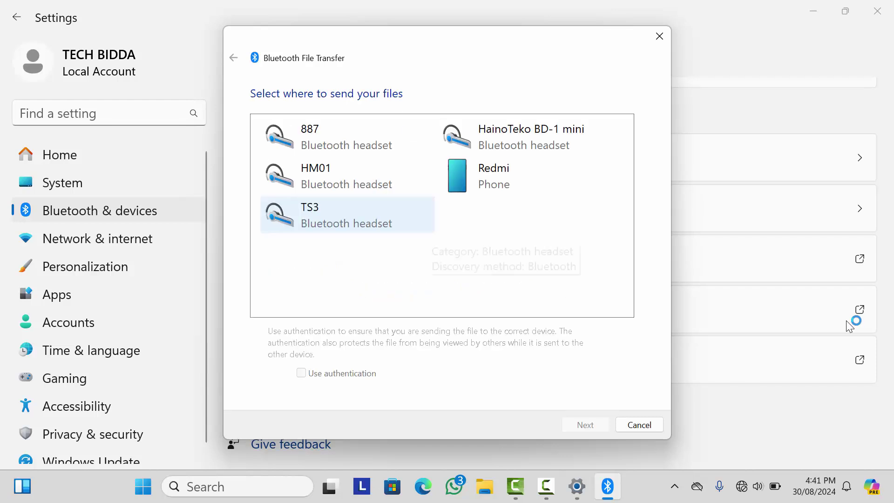
{"action": "key", "text": "Right"}
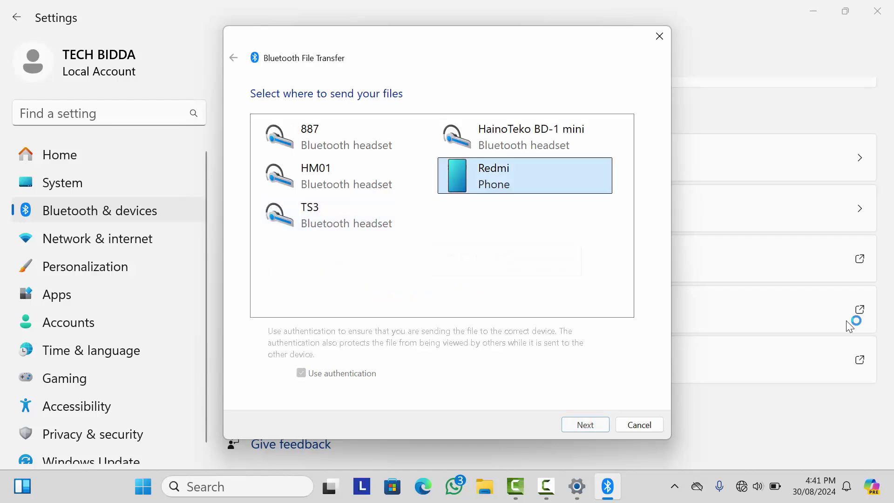
{"action": "key", "text": "Return"}
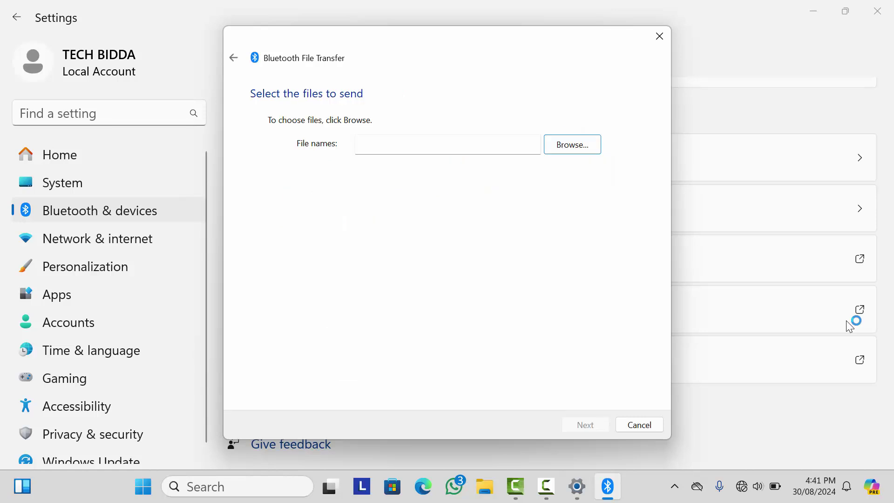
Pick pngwing.com (21).png from the Downloads folder as the file to send.
{"action": "key", "text": "Return"}
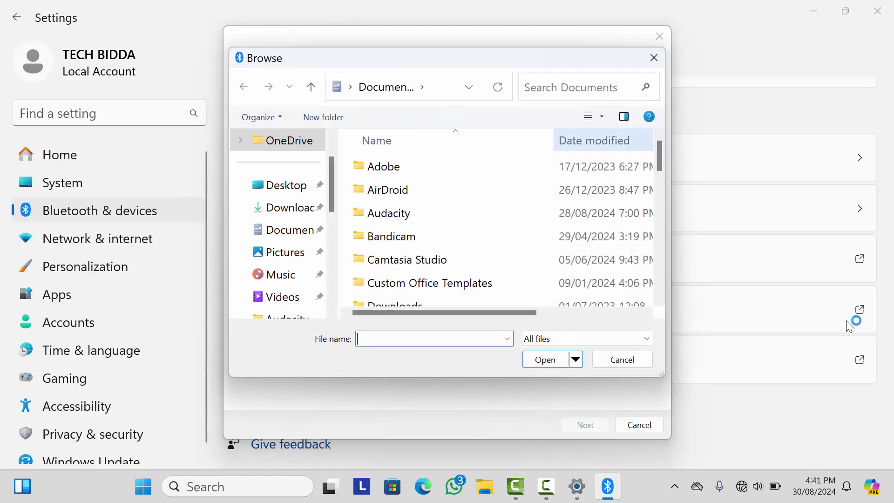
{"action": "left_click", "coordinate": [286, 207]}
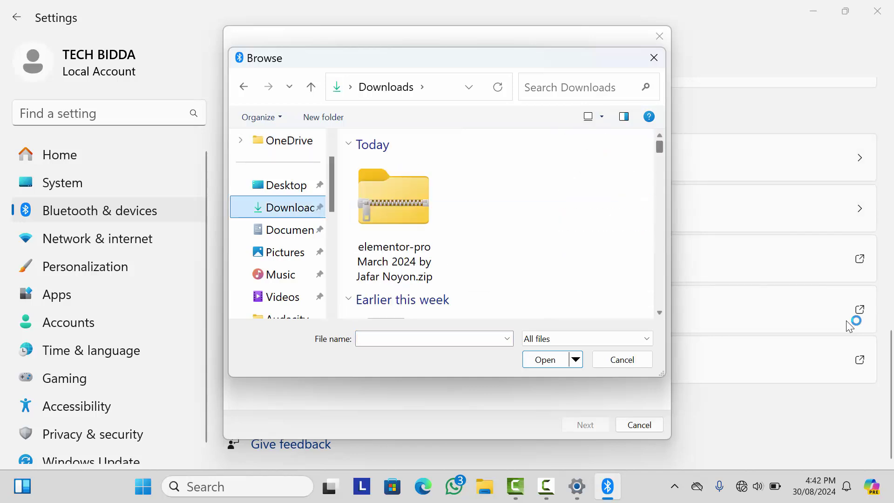
{"action": "scroll", "coordinate": [496, 224], "scroll_direction": "down", "scroll_amount": 2}
{"action": "scroll", "coordinate": [496, 231], "scroll_direction": "down", "scroll_amount": 3}
{"action": "scroll", "coordinate": [496, 231], "scroll_direction": "up", "scroll_amount": 2}
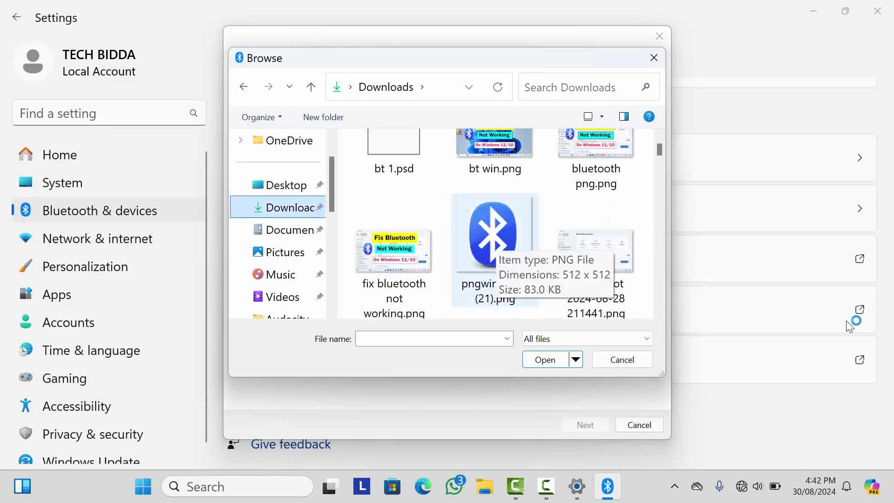
{"action": "double_click", "coordinate": [489, 237]}
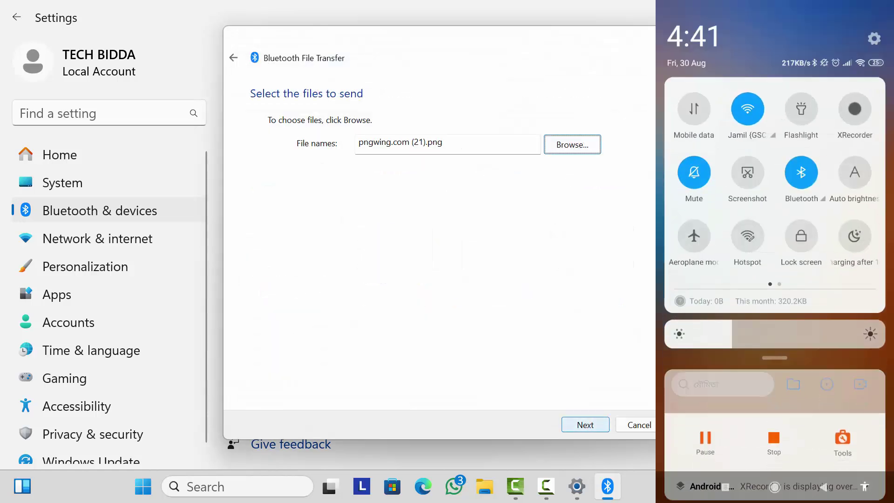
Send pngwing.com (21).png to the Redmi phone, view it there, and finish the wizard.
{"action": "key", "text": "Return"}
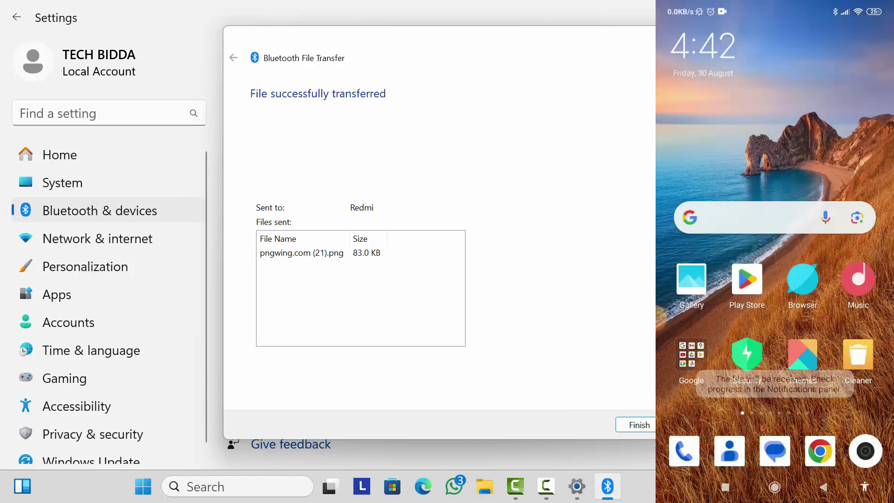
{"action": "left_click", "coordinate": [727, 55]}
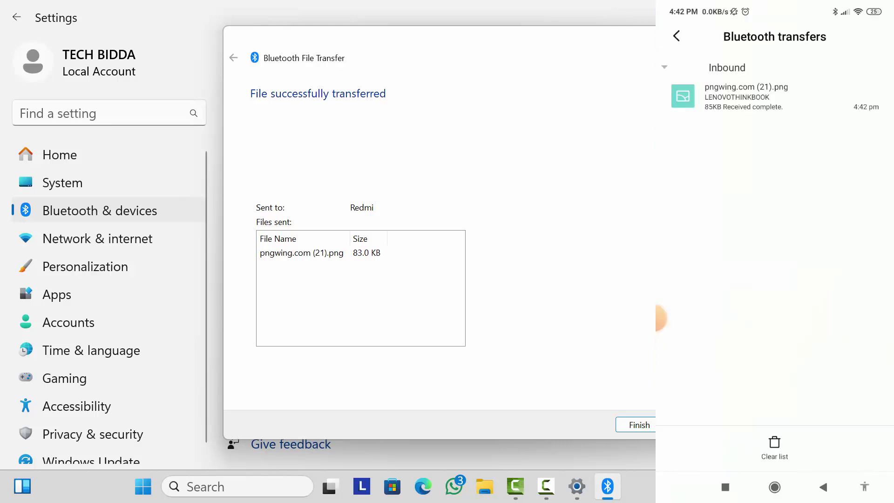
{"action": "left_click", "coordinate": [719, 93]}
{"action": "left_click", "coordinate": [854, 290]}
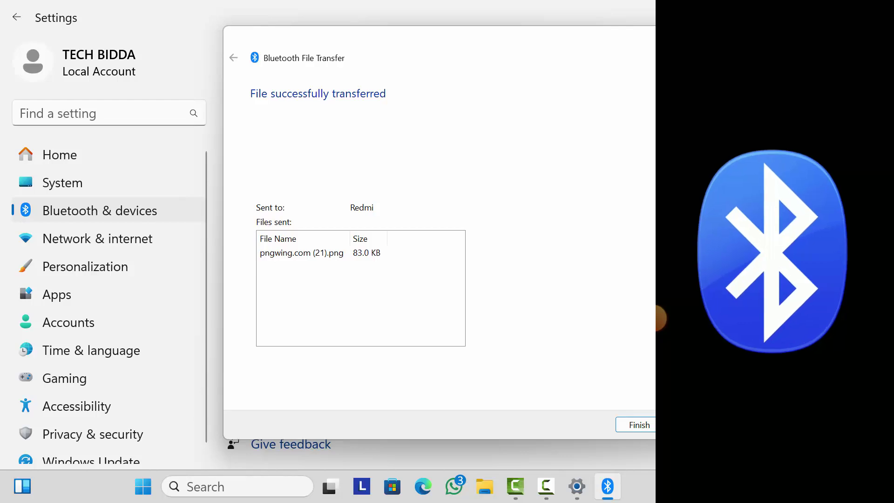
{"action": "left_click", "coordinate": [639, 425]}
Reopen Bluetooth File Transfer and choose Receive files.
{"action": "left_click", "coordinate": [335, 260]}
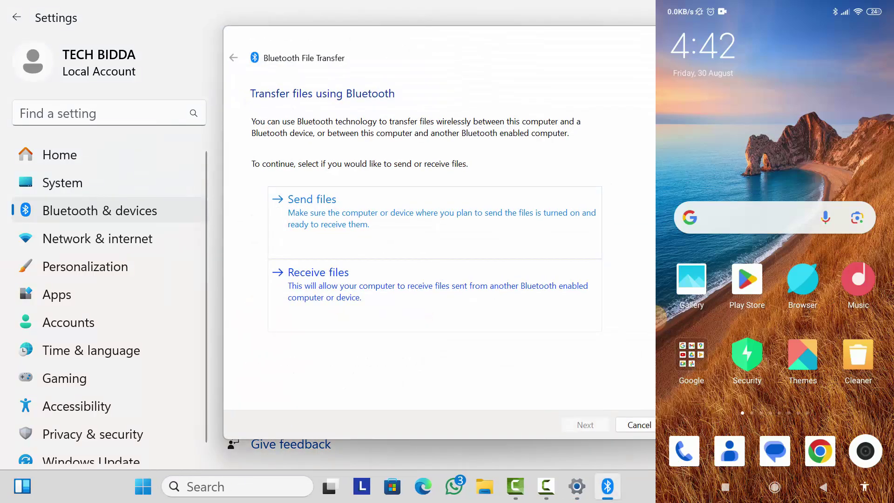
{"action": "left_click", "coordinate": [318, 273]}
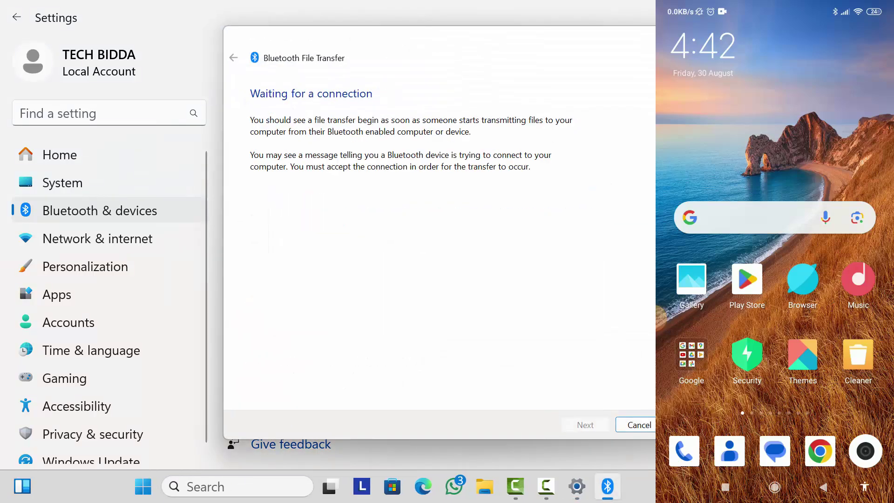